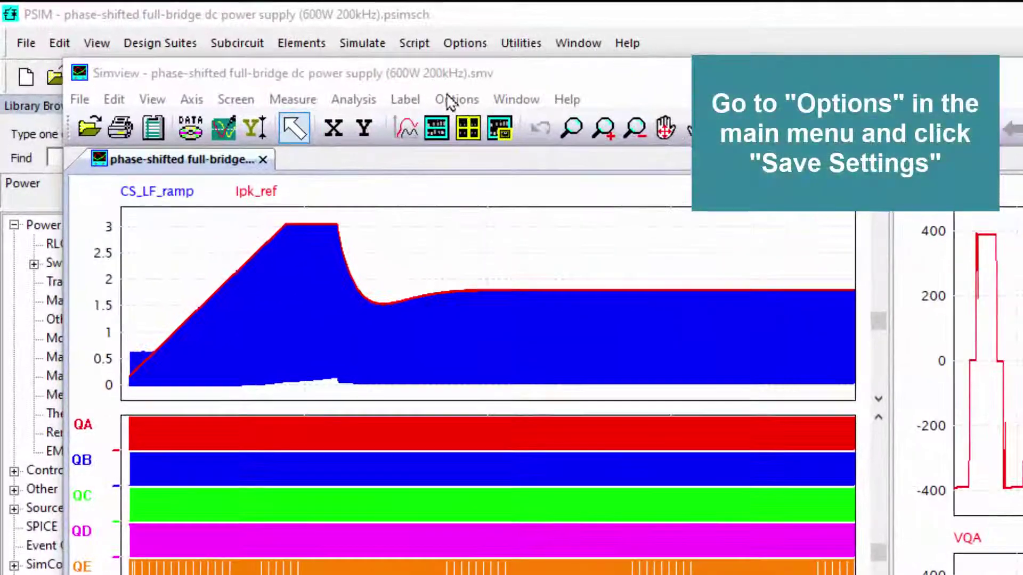
Step: Save the current waveform layout with Options > Save Settings, then close SimView
left_click(232, 51)
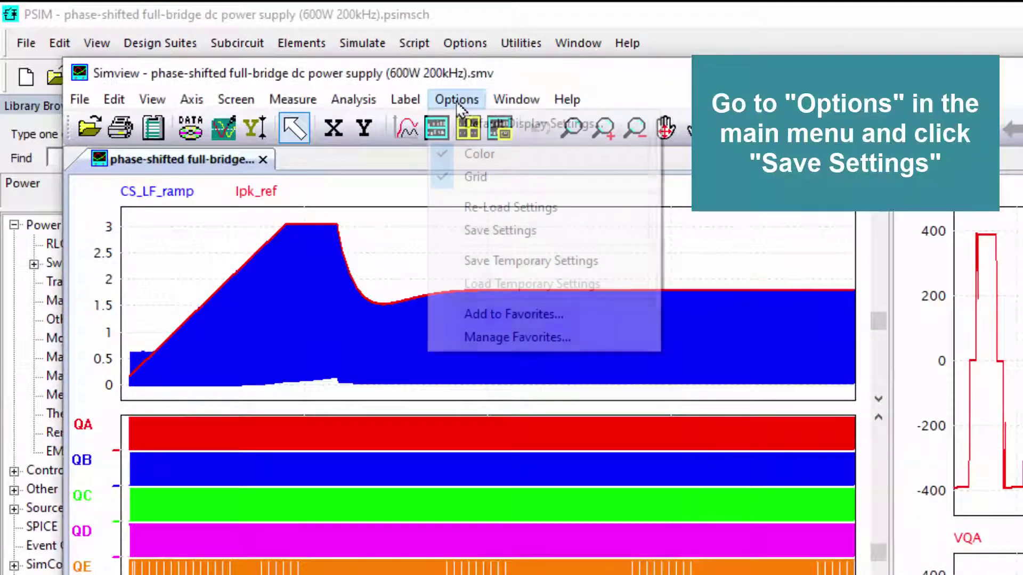
left_click(529, 230)
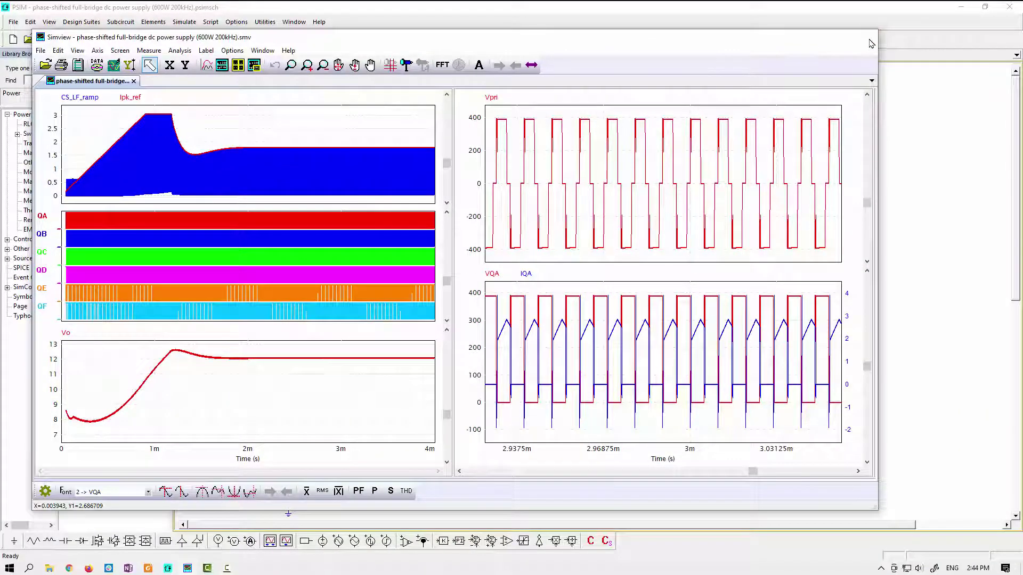
left_click(869, 38)
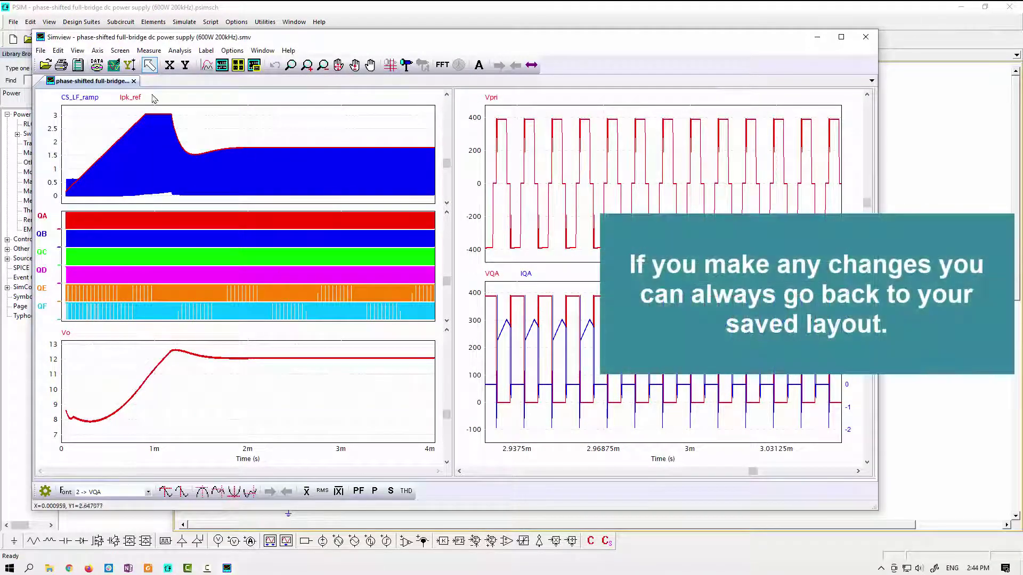
Step: Zoom the top plots into a narrow time range, then re-load the saved layout settings
left_click(290, 65)
left_click_drag(245, 137, 306, 197)
left_click(452, 100)
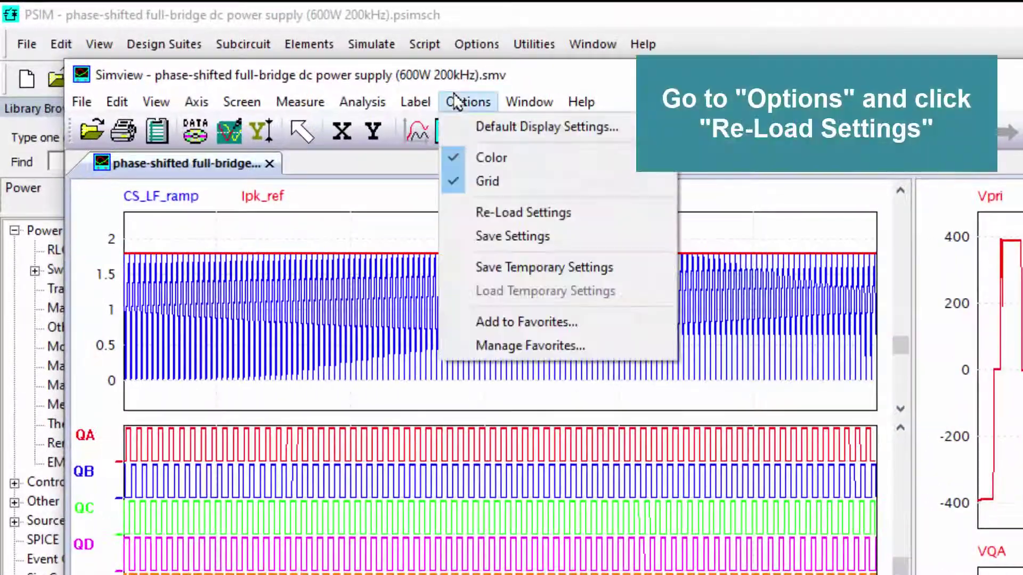
left_click(553, 210)
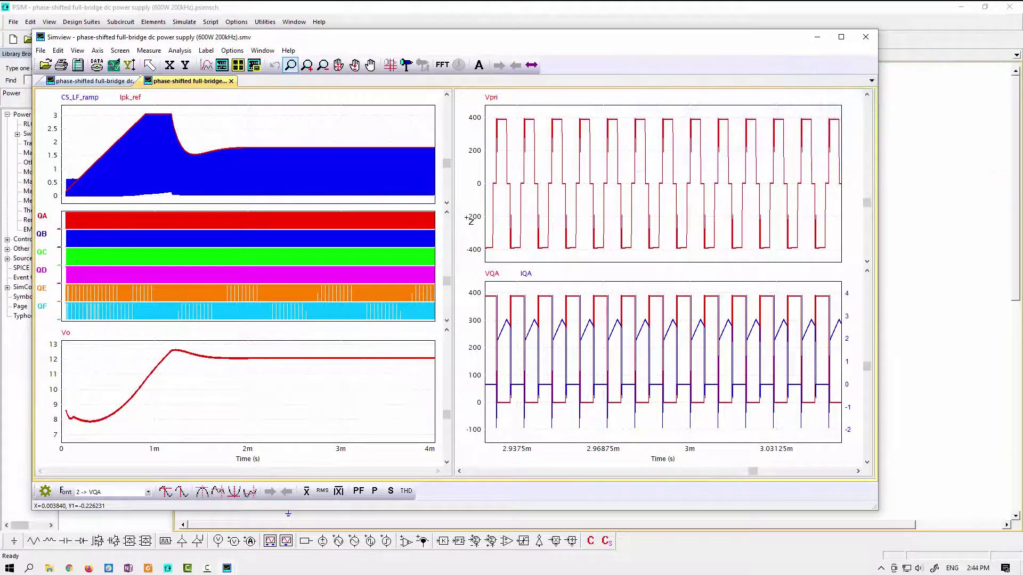
left_click(232, 50)
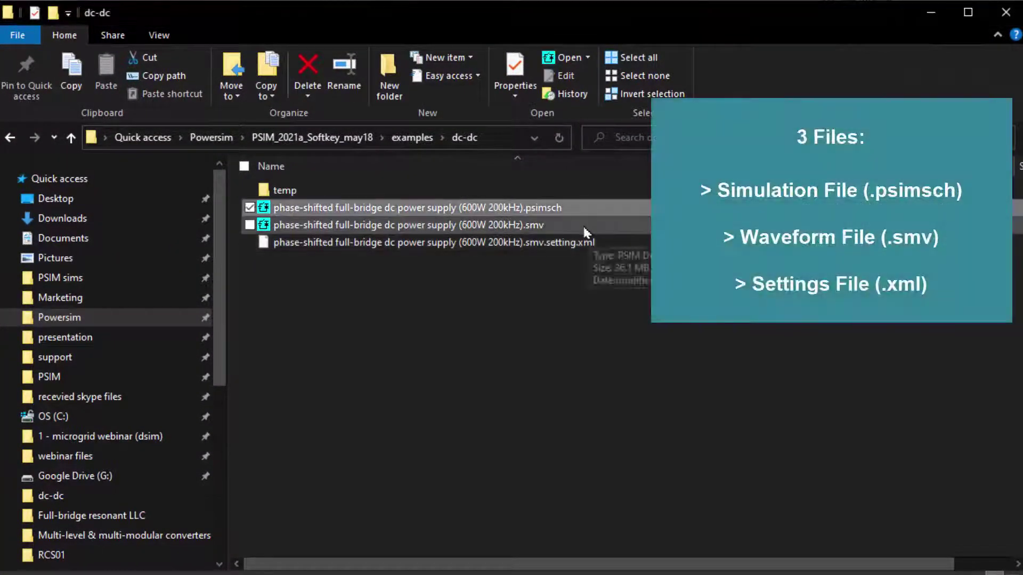
Step: In the dc-dc folder, select the full-bridge .smv file, then its .smv.setting.xml file
left_click(583, 225)
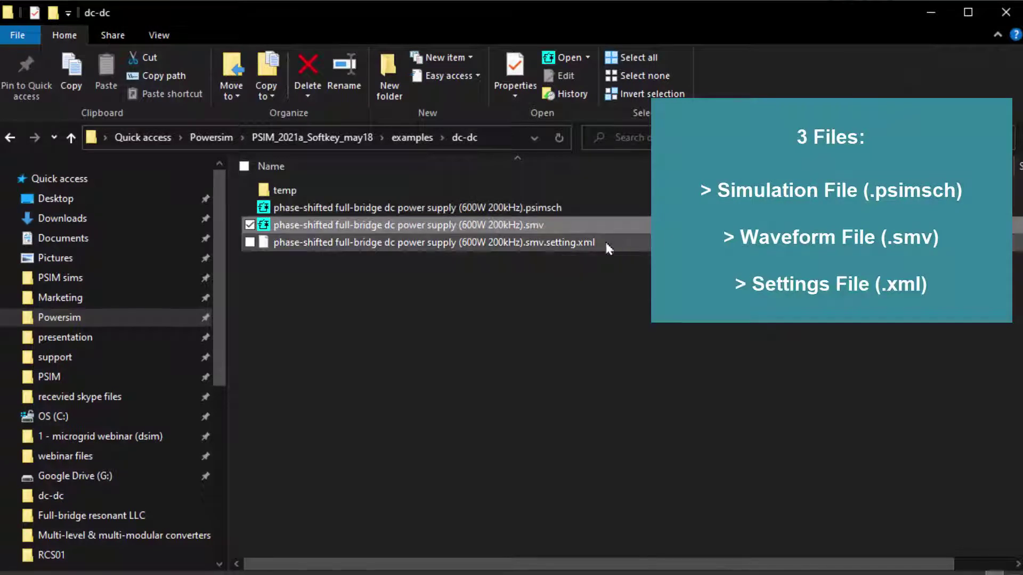
left_click(603, 242)
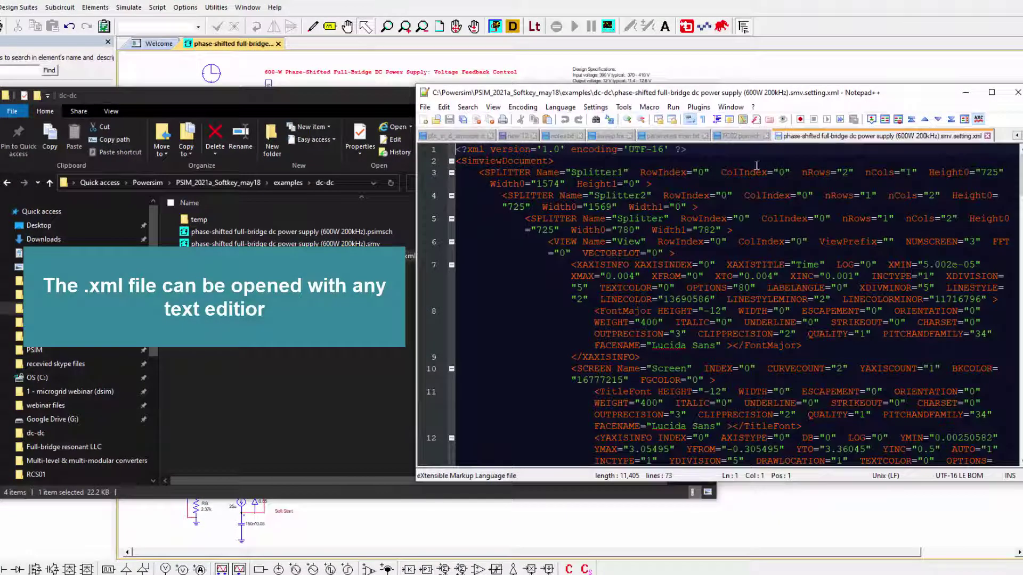
scroll(756, 167, "down", 15)
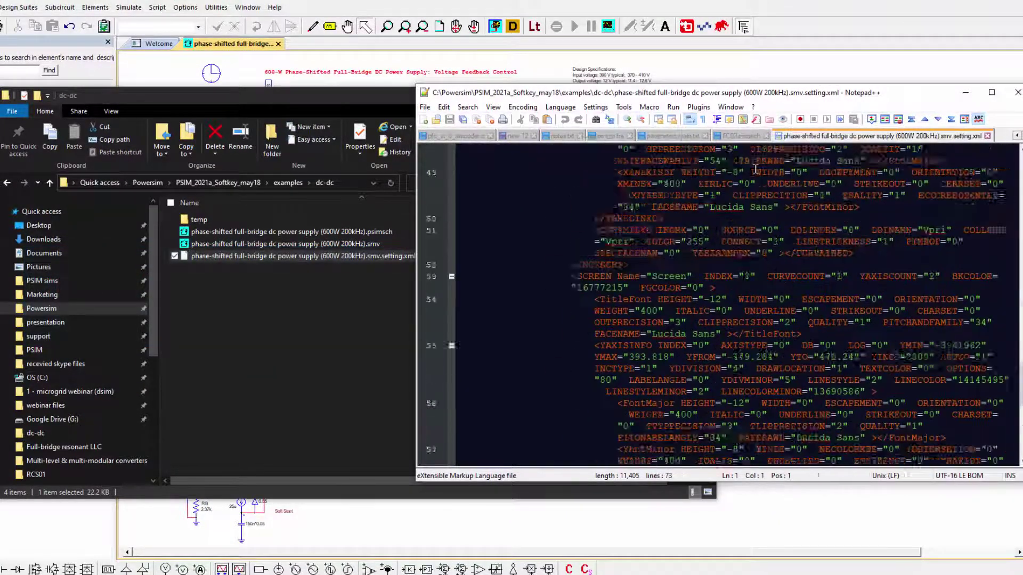
scroll(755, 169, "up", 15)
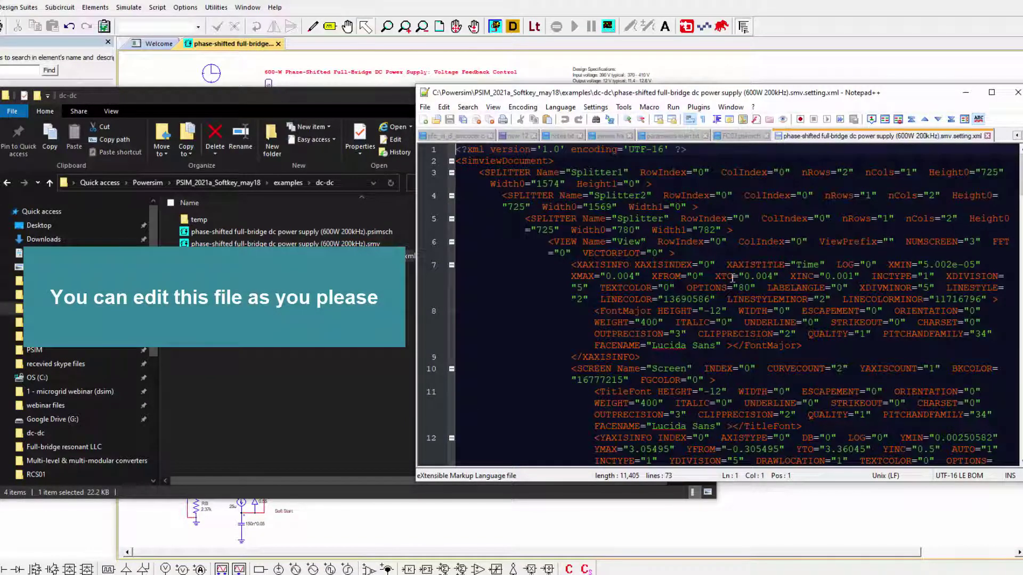
scroll(870, 357, "down", 15)
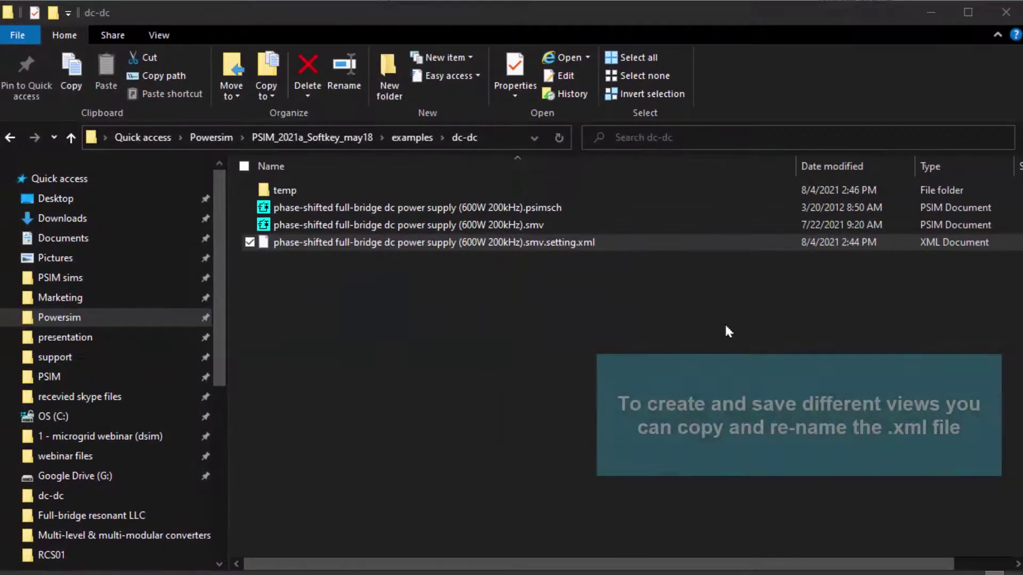
Step: Copy and paste the full-bridge .smv.setting.xml file to make a duplicate in dc-dc
right_click(594, 238)
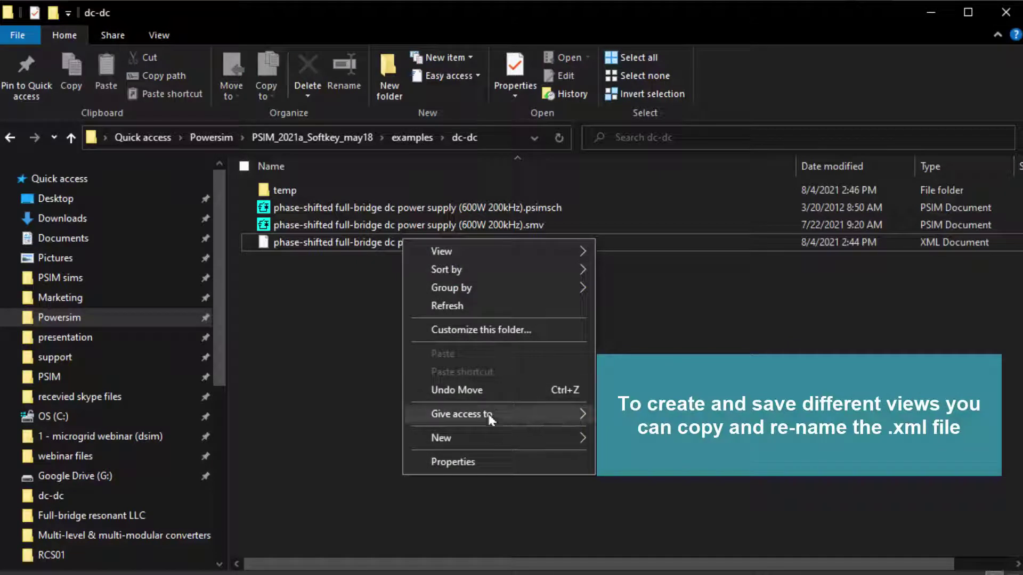
left_click(517, 258)
left_click(516, 248)
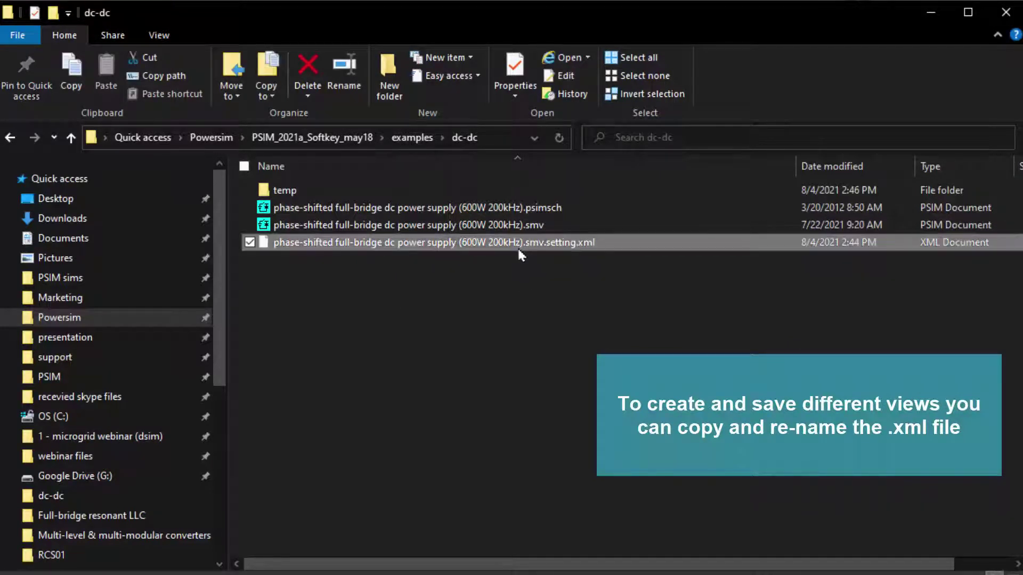
key("ctrl+c")
key("ctrl+v")
Step: Rename the duplicated settings file to TEMP.smv.setting.xml
left_click(607, 247)
left_click(382, 242)
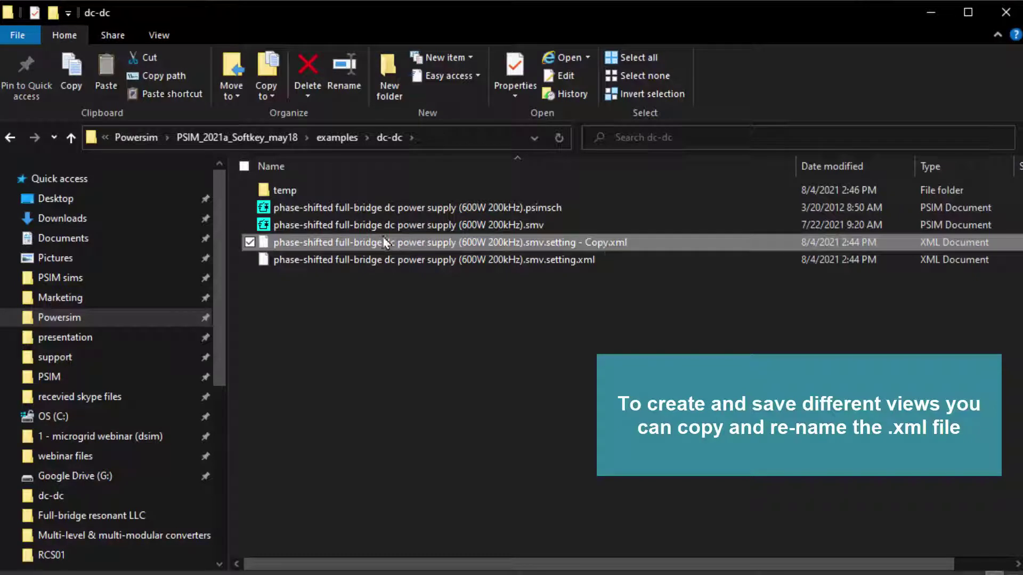
left_click(445, 240)
left_click_drag(524, 242, 274, 243)
type("Prst")
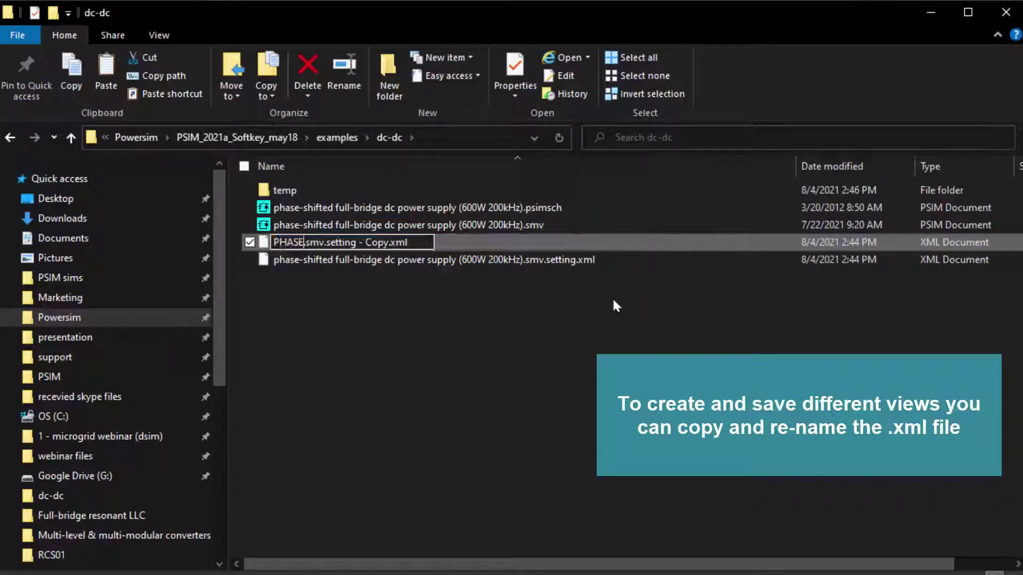
key("BackSpace")
key("BackSpace")
key("BackSpace")
key("BackSpace")
type("TEMP")
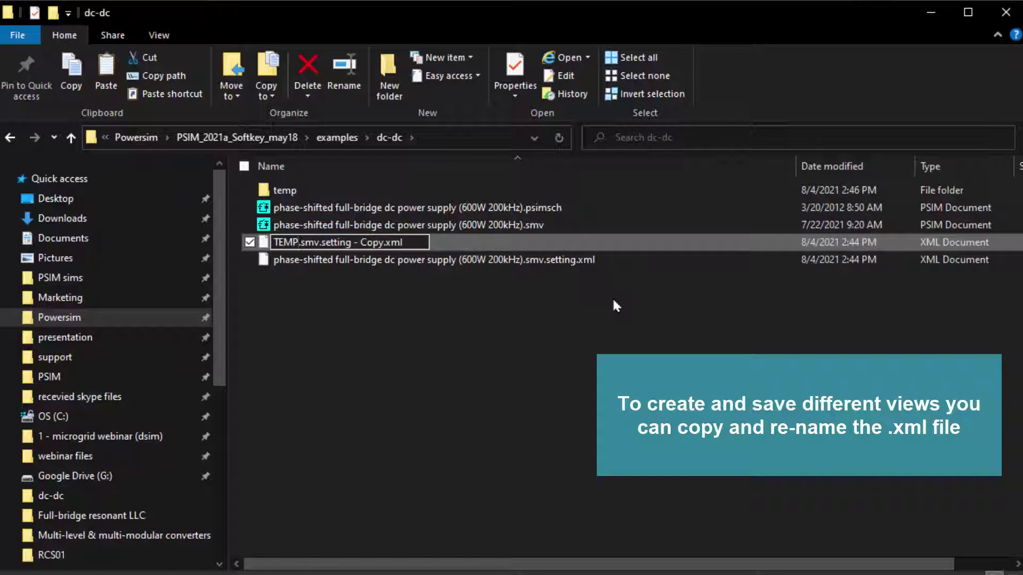
key("Delete")
key("Delete")
key("Delete")
key("Delete")
key("Delete")
key("Delete")
key("Delete")
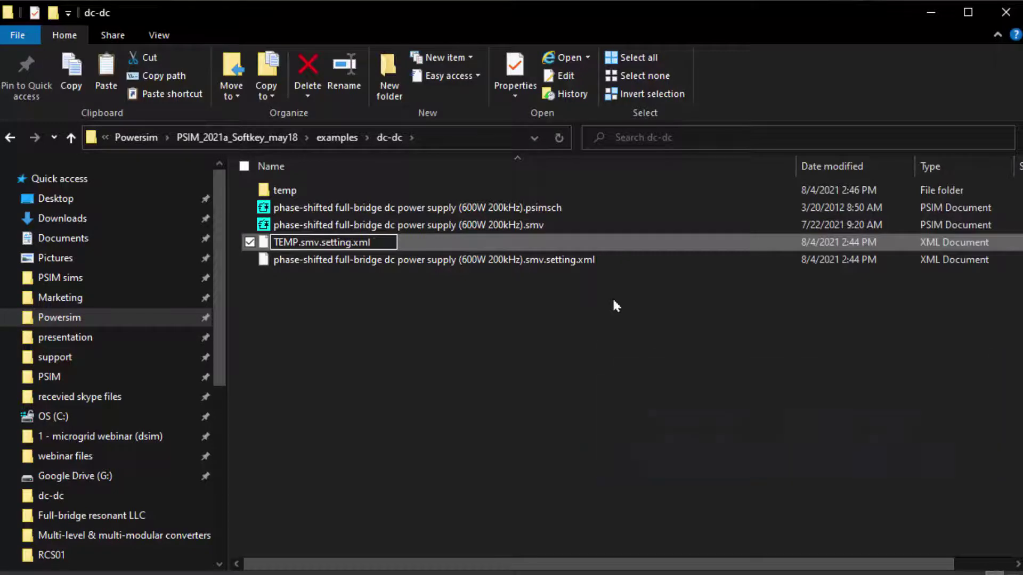
left_click(307, 272)
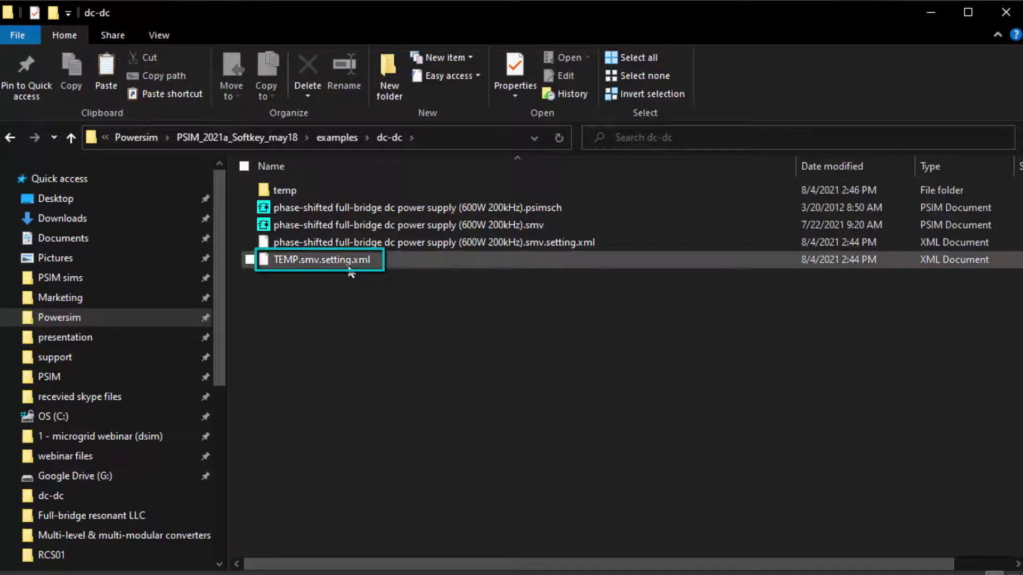
Step: Duplicate the waveform .smv file as TEMP.smv and drag it onto PSIM to open
left_click(535, 226)
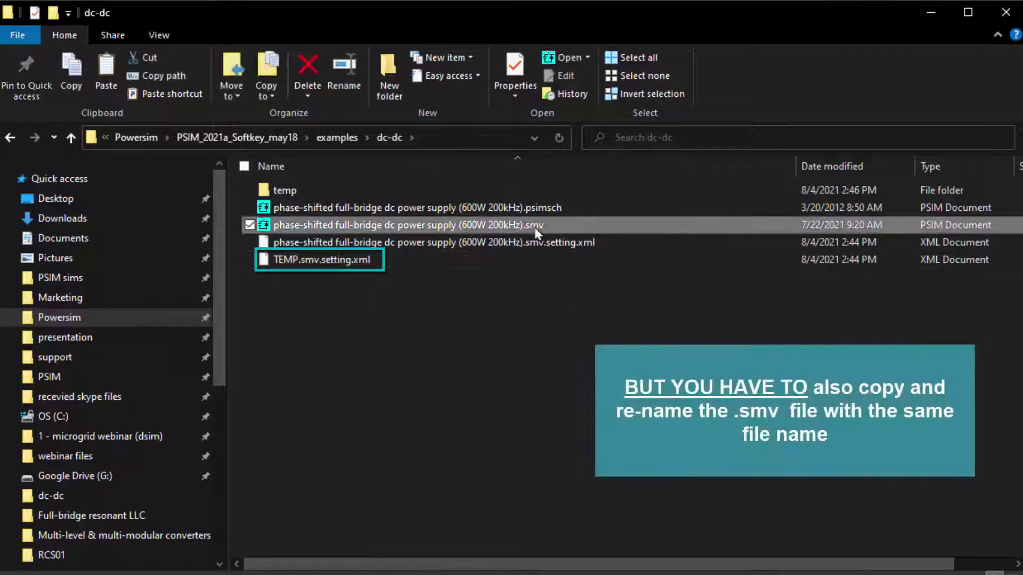
key("ctrl+c")
key("ctrl+v")
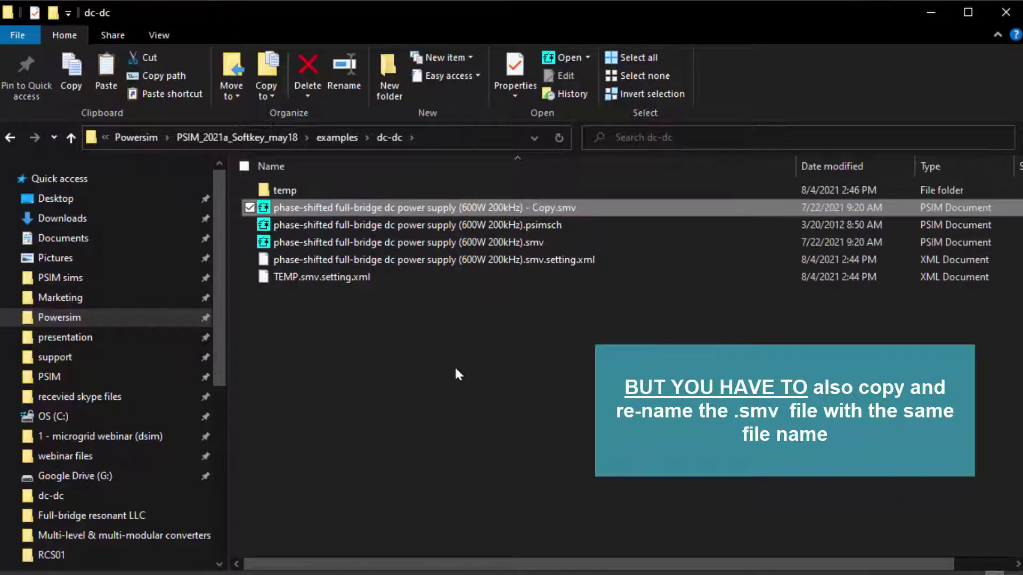
left_click(558, 208)
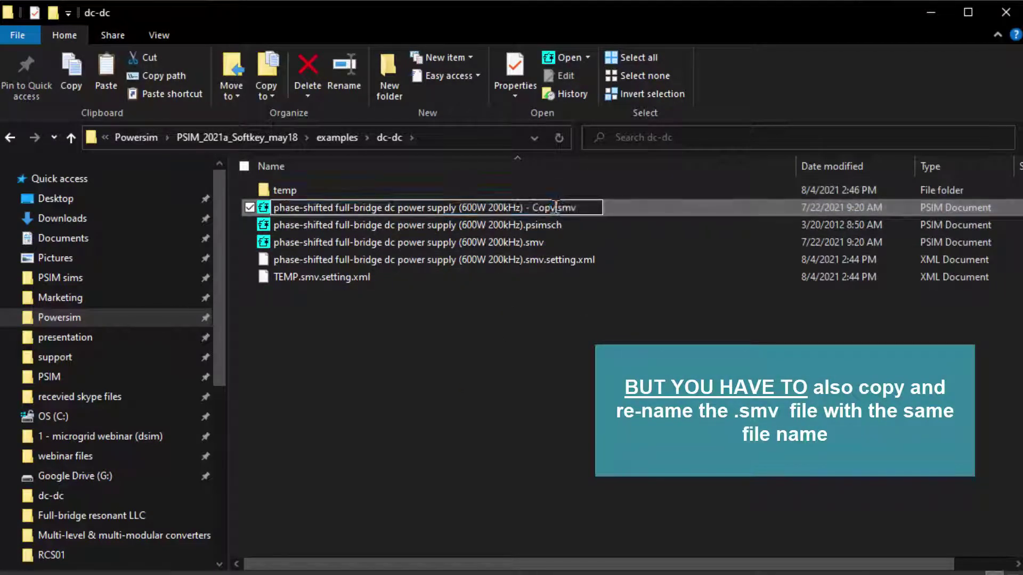
left_click_drag(556, 208, 213, 213)
type("TE")
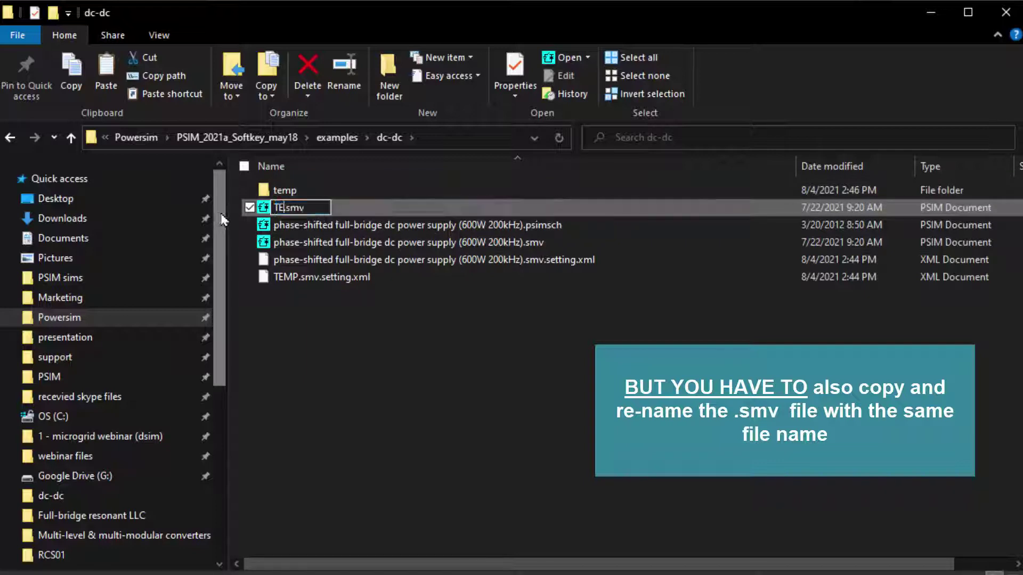
type("MP")
left_click(436, 310)
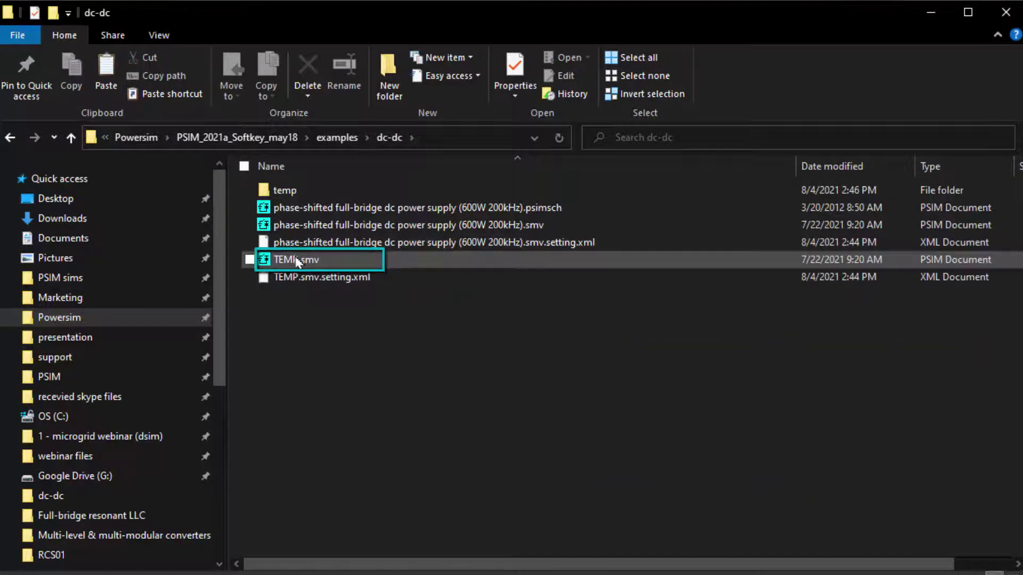
left_click_drag(298, 260, 1009, 277)
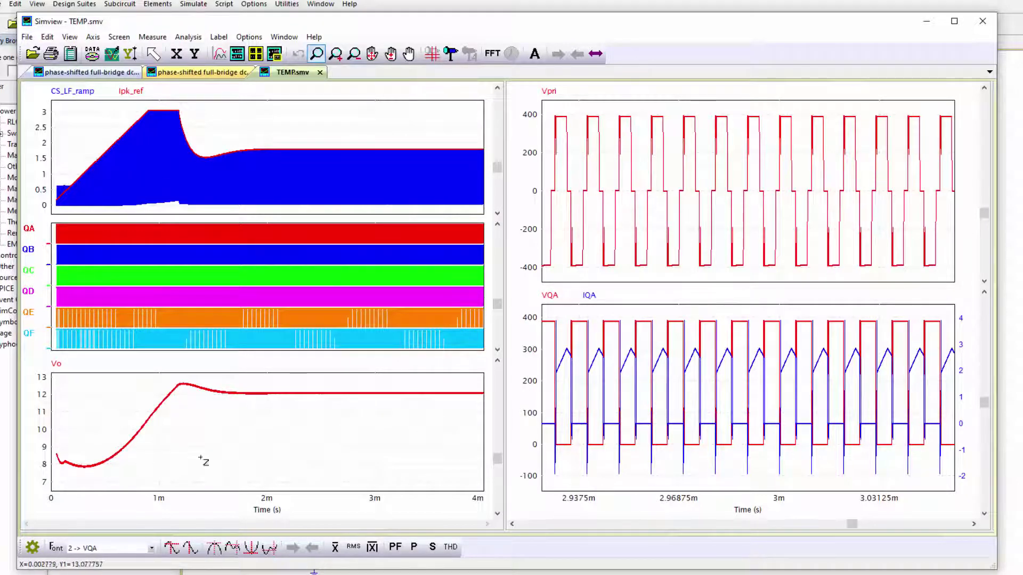
Step: Compare TEMP files in the dc-dc folder, then open the top plot's curve selection in SimView
left_click(314, 572)
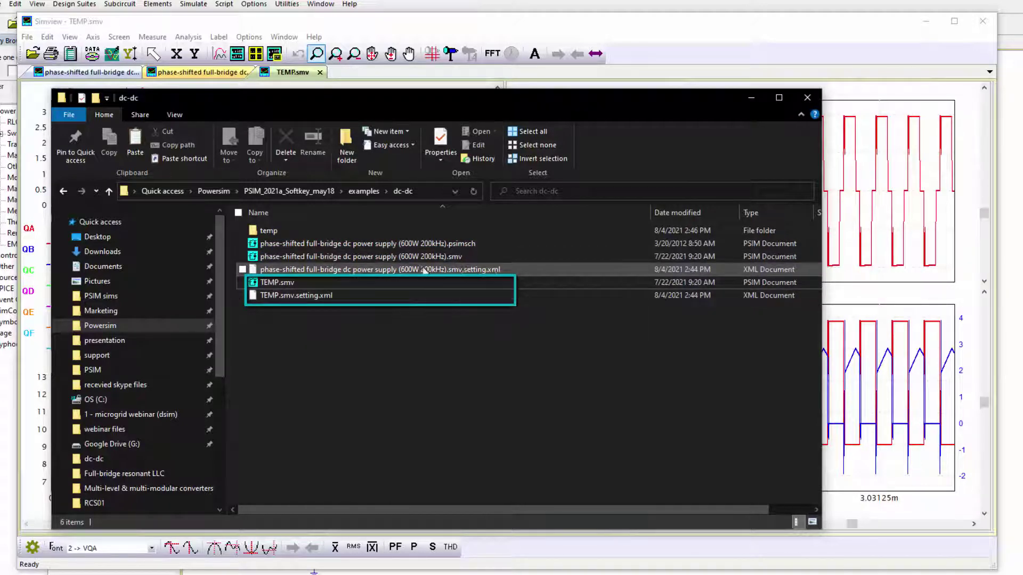
left_click(850, 74)
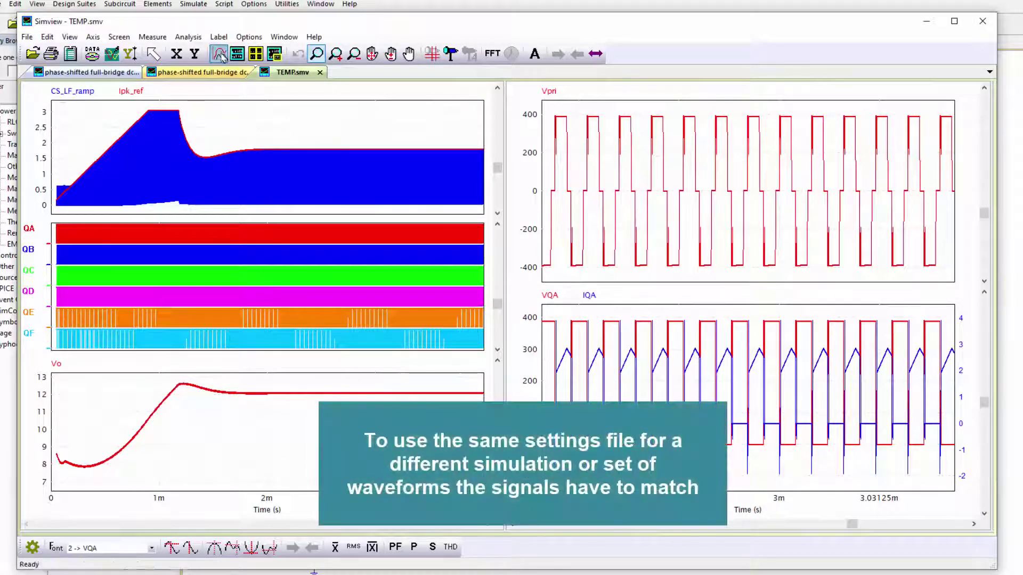
double_click(289, 116)
mouse_move(475, 247)
left_mouse_down()
mouse_move(476, 275)
mouse_move(476, 247)
left_mouse_up()
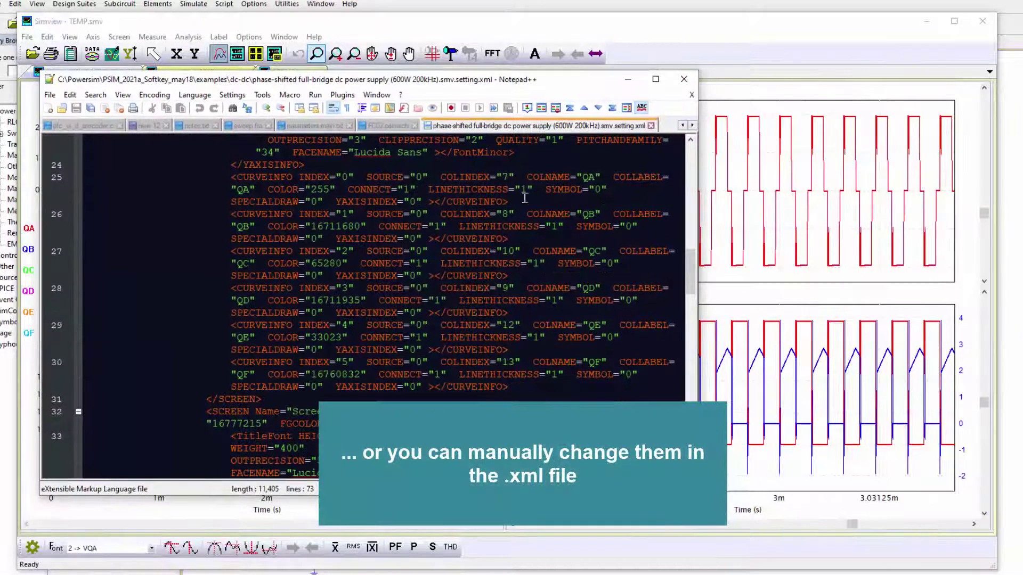
Step: Scroll up through the CURVEINFO entries of the settings XML in Notepad++
scroll(606, 301, "up", 3)
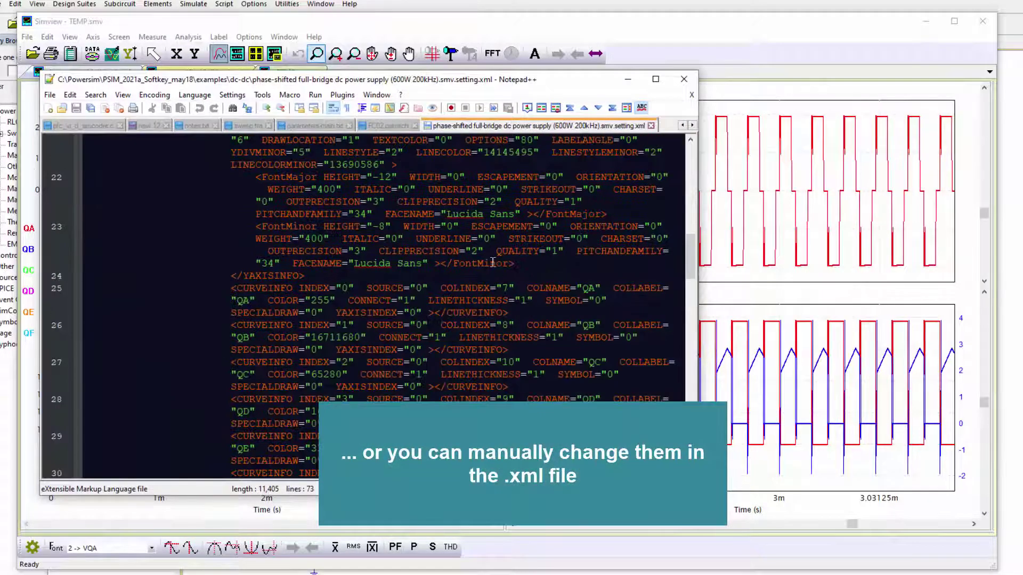
scroll(493, 262, "up", 3)
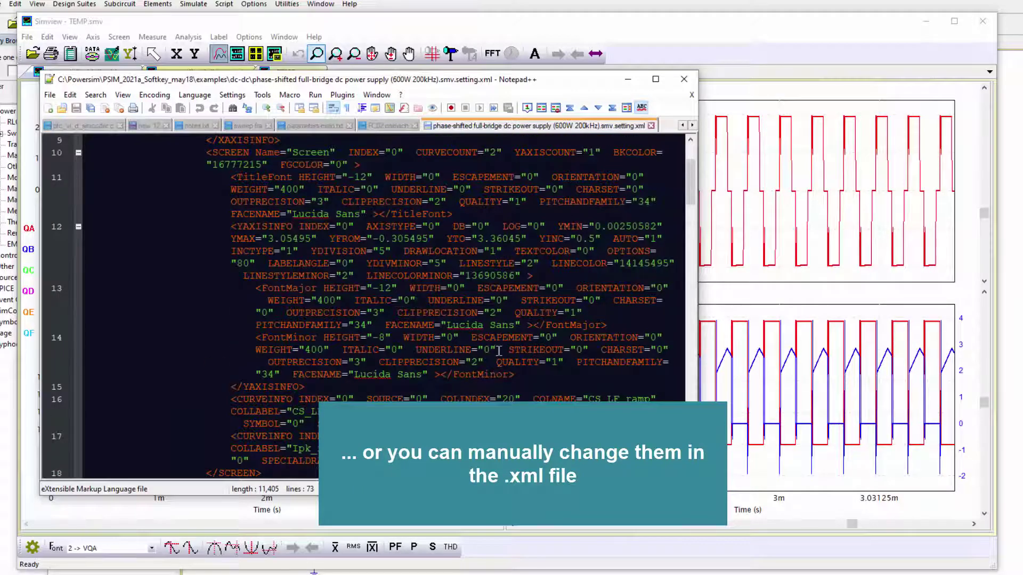
scroll(417, 265, "up", 3)
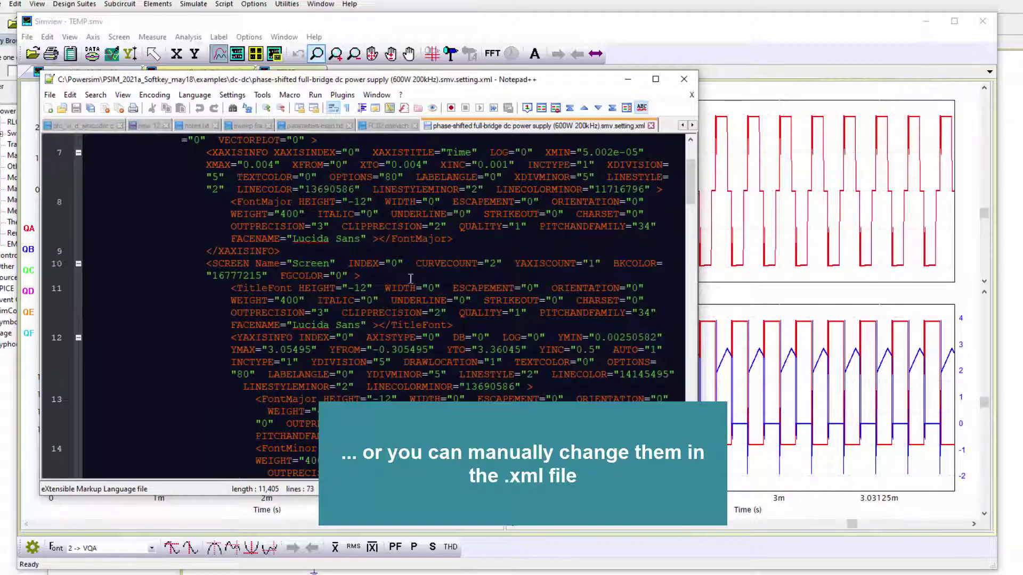